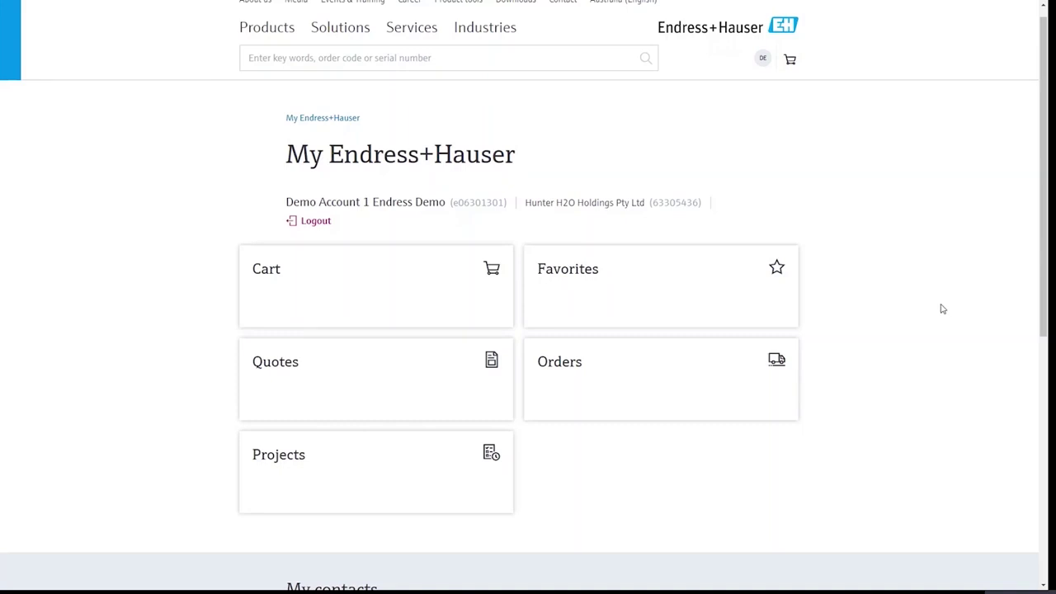
Scroll the My Endress+Hauser page to review its Cart, Favorites, Quotes, Orders and Projects sections
scroll(943, 309, up, 1)
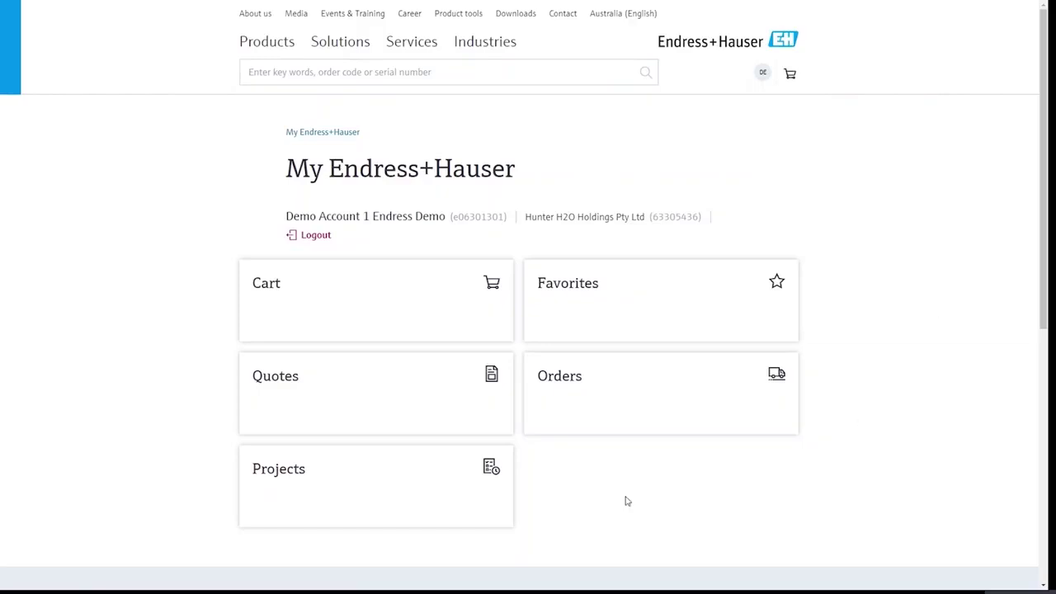
scroll(615, 505, down, 1)
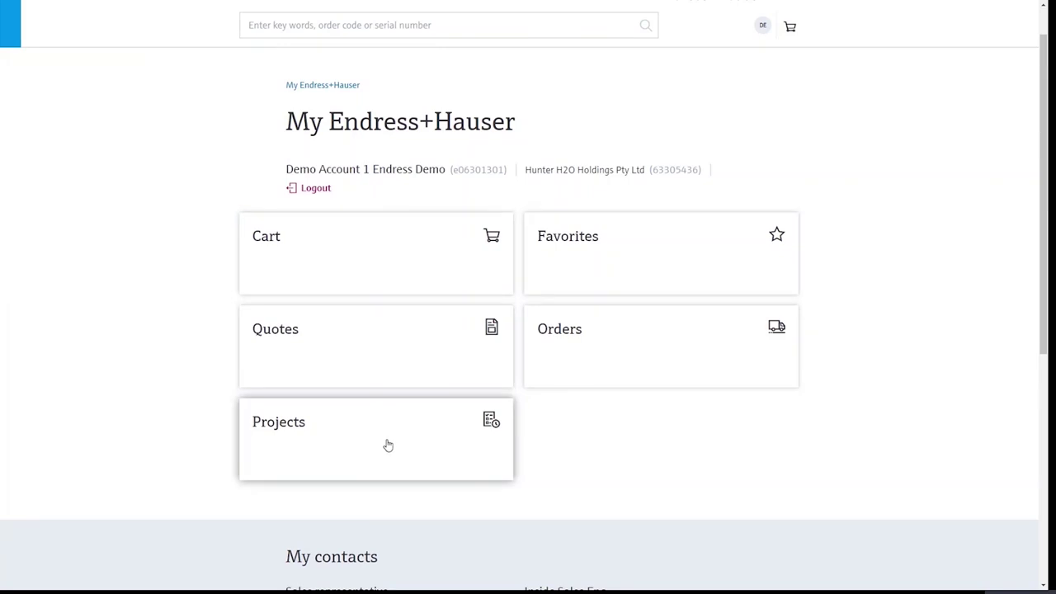
scroll(751, 439, up, 1)
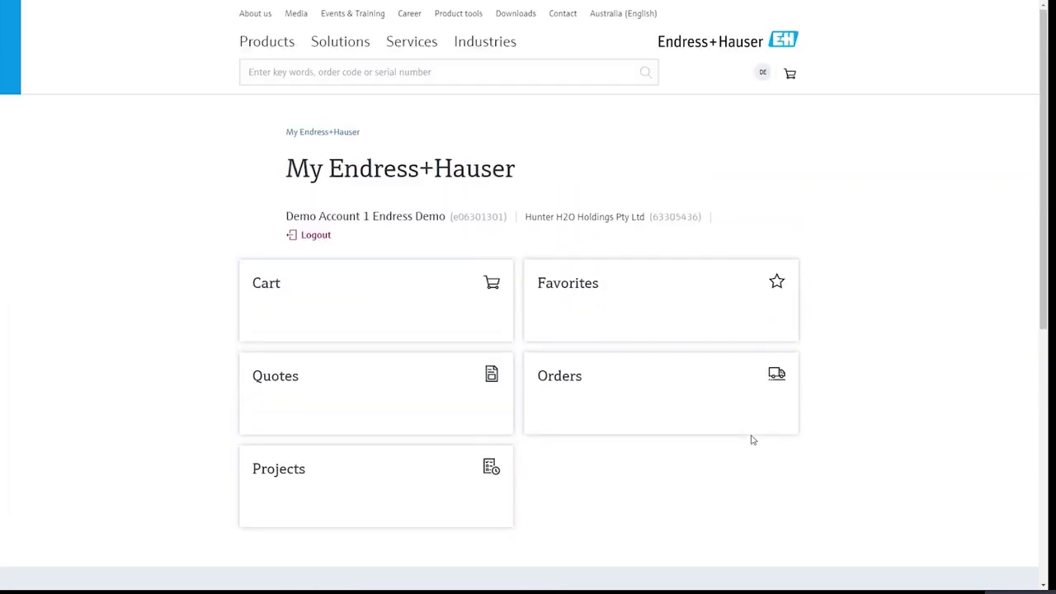
In Import from favorites, expand Flow, Gas, view the Flow - Air and Flow - Biogas lists, then collapse Liquid Analysis, All
click(643, 292)
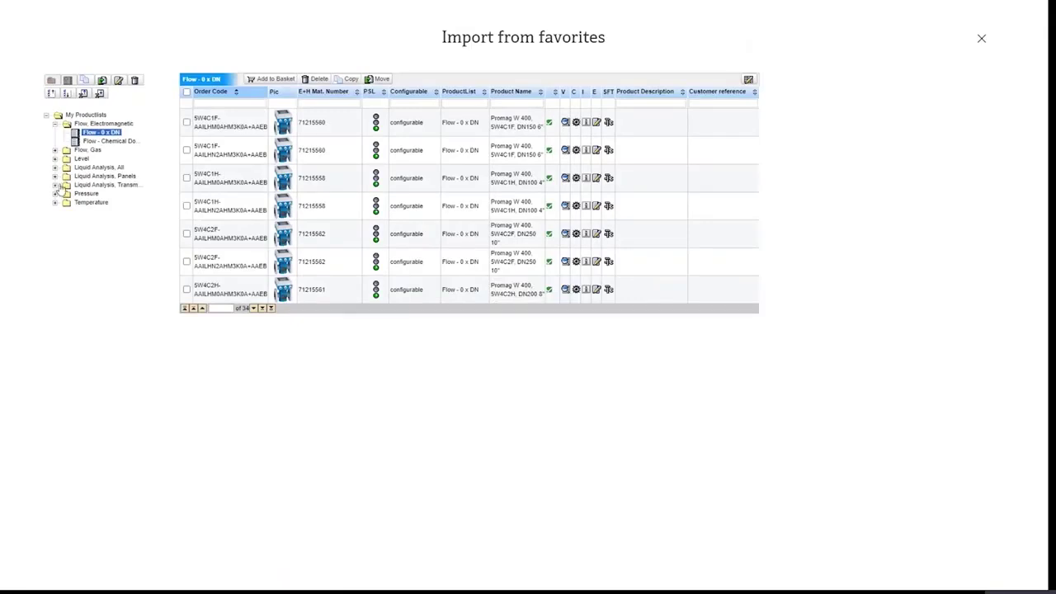
click(55, 151)
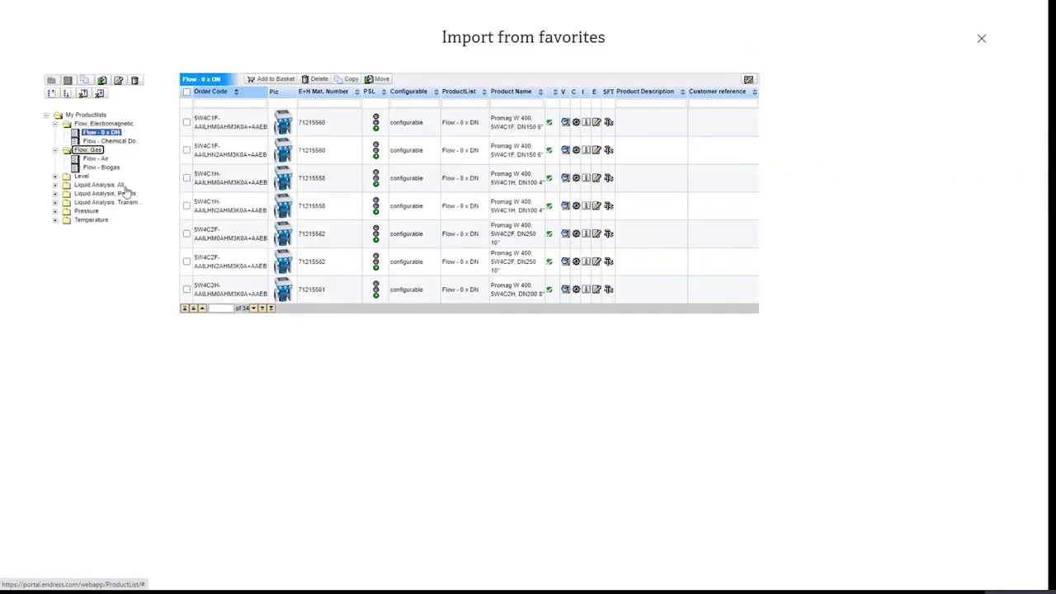
click(97, 159)
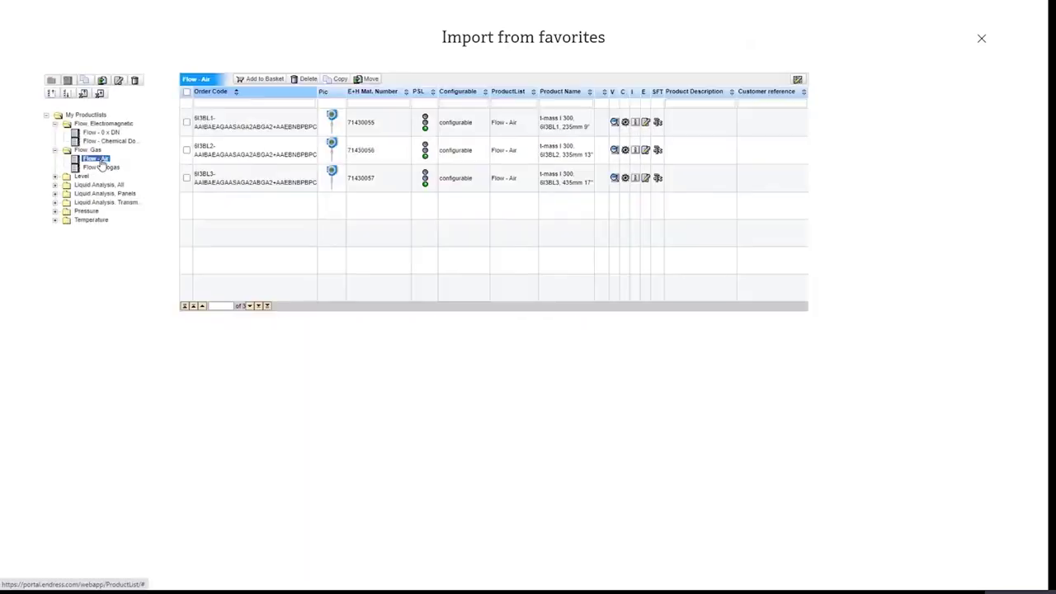
click(100, 168)
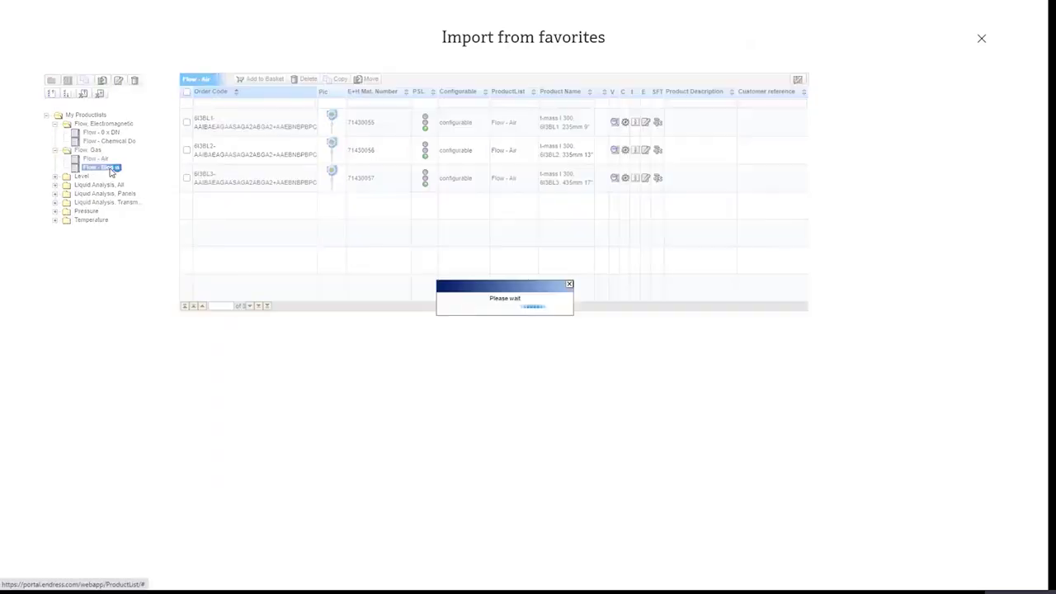
click(54, 186)
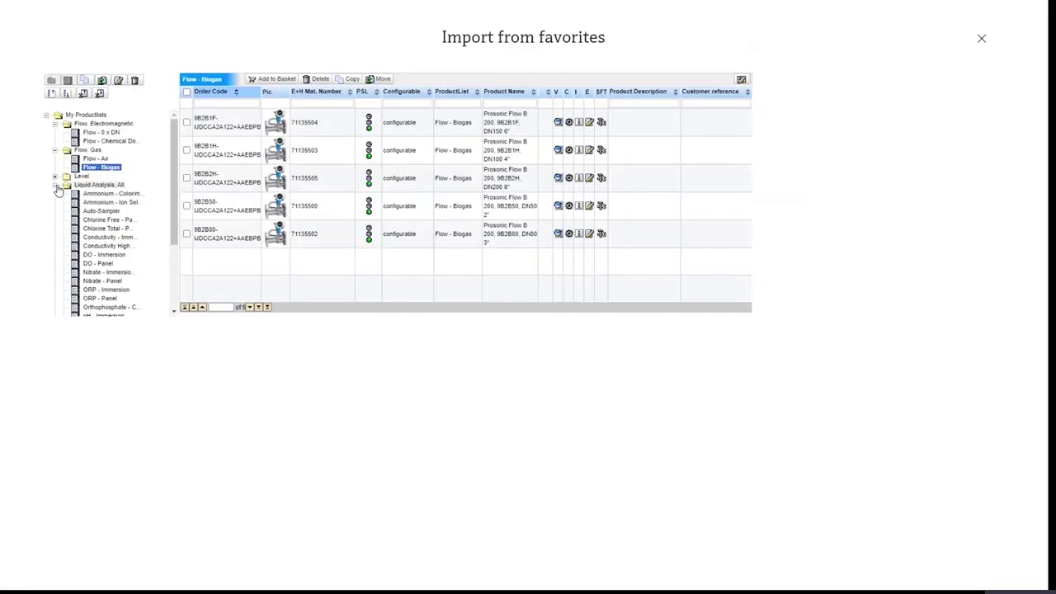
drag(177, 182, 161, 203)
click(55, 150)
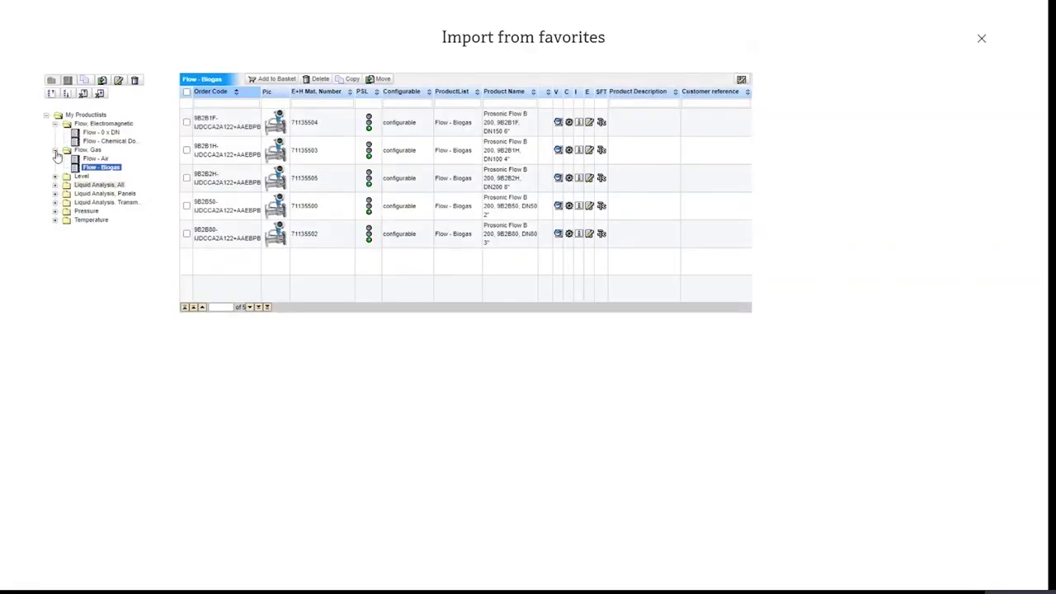
Add the second Promag W 400 DN150 6" from the Flow - 0 x DN favorites to the cart
click(55, 195)
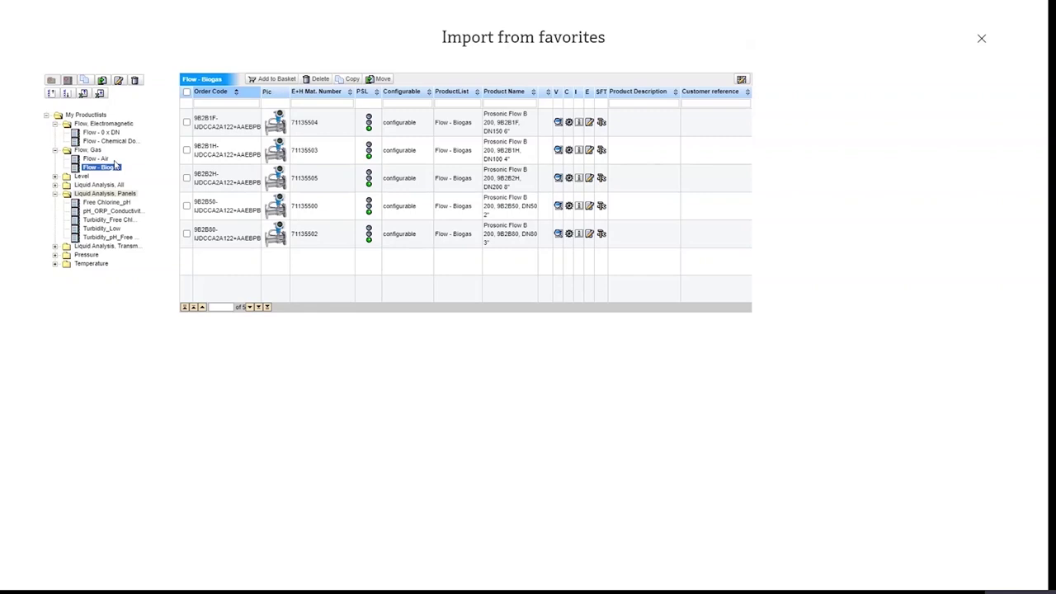
click(103, 133)
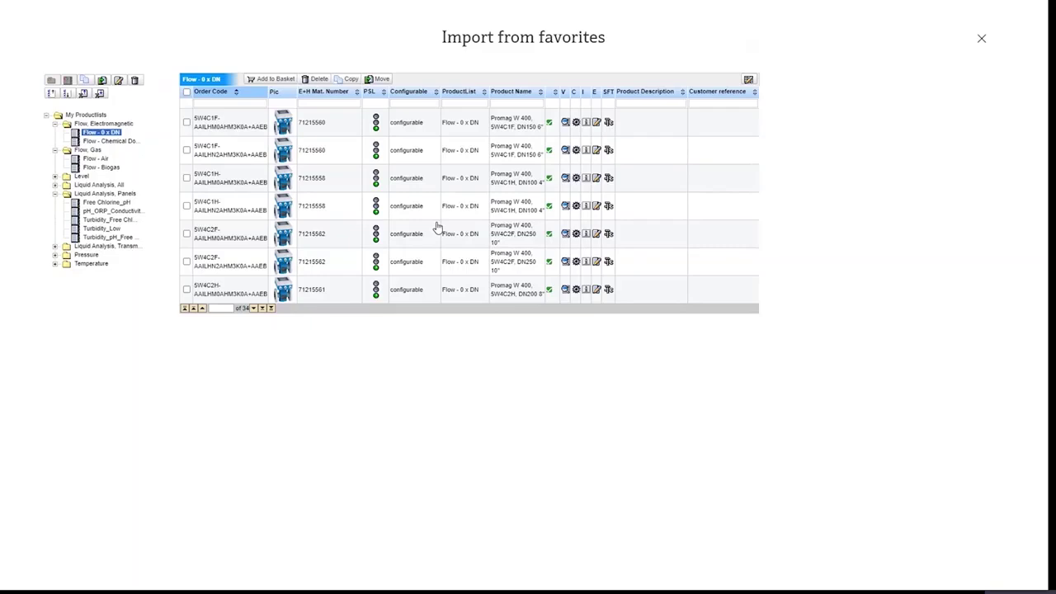
click(187, 150)
click(275, 79)
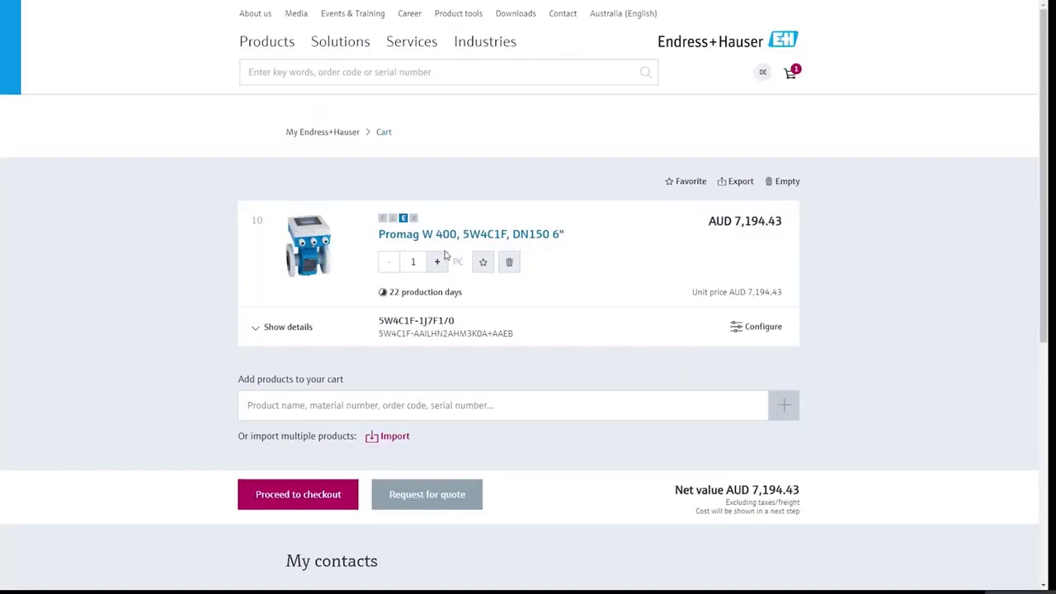
Add the Promag H 100 5H1B08 DN08 5/16" from the Flow - Chemical Dosing favorites to the cart
click(763, 76)
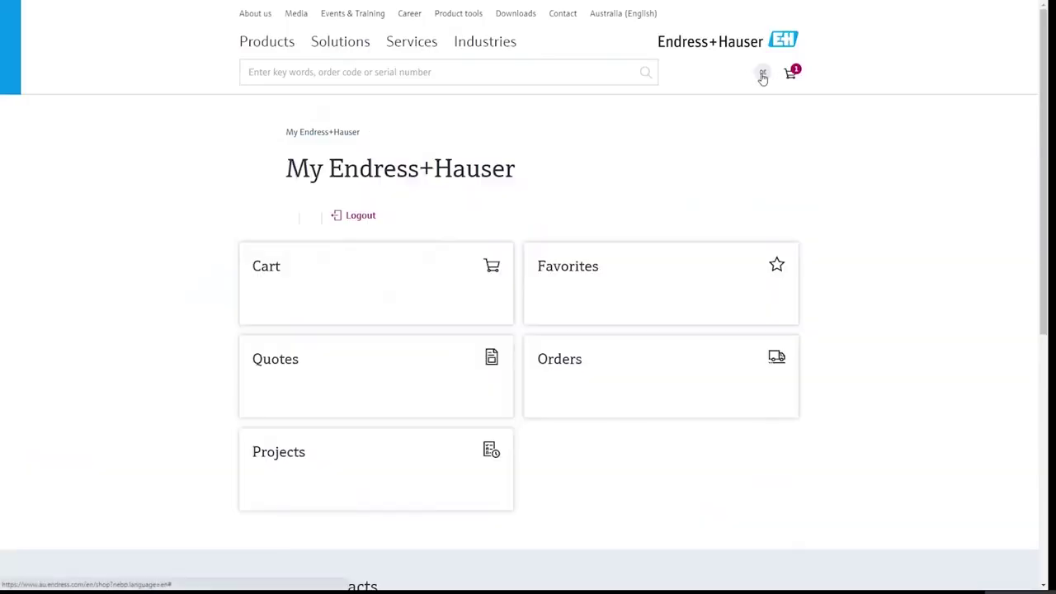
click(604, 315)
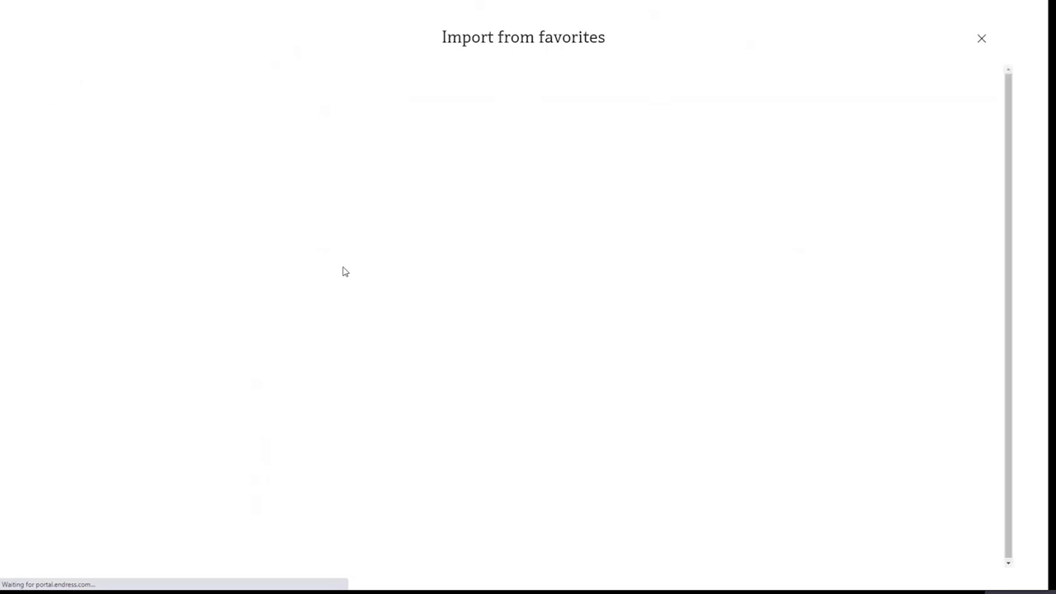
click(116, 141)
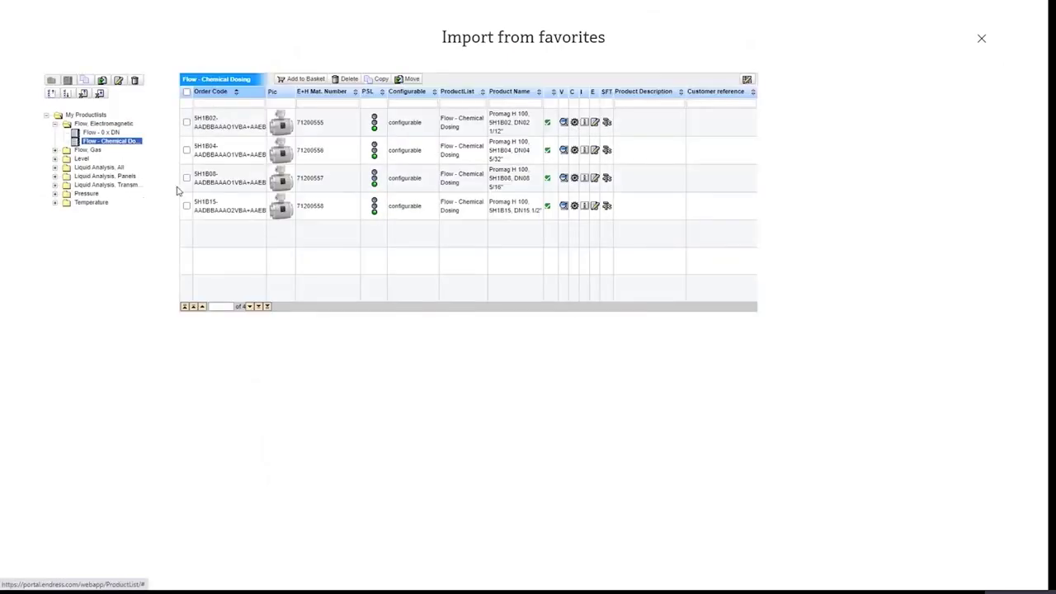
click(188, 181)
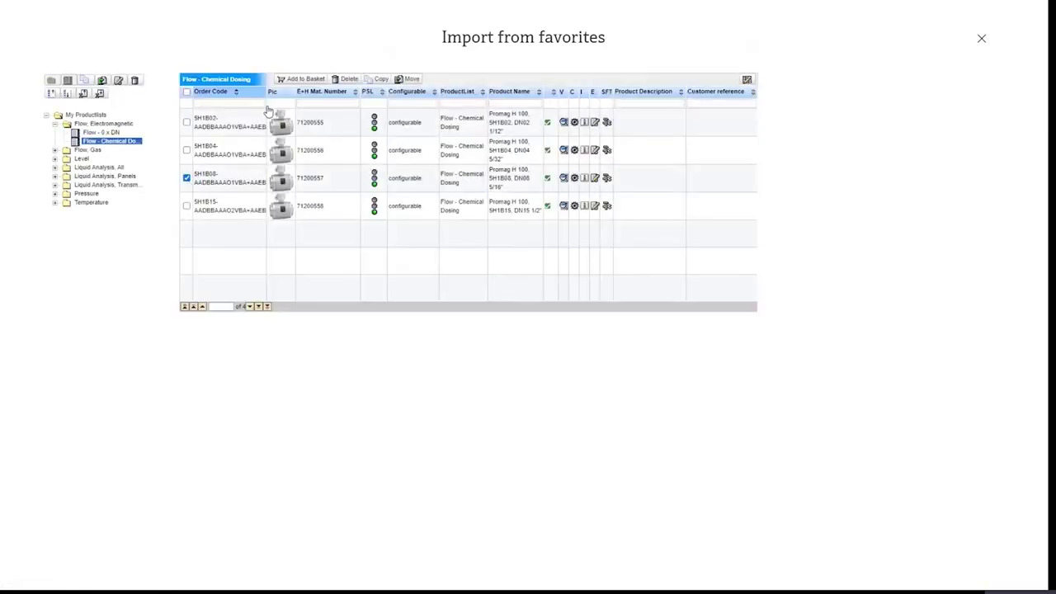
click(308, 80)
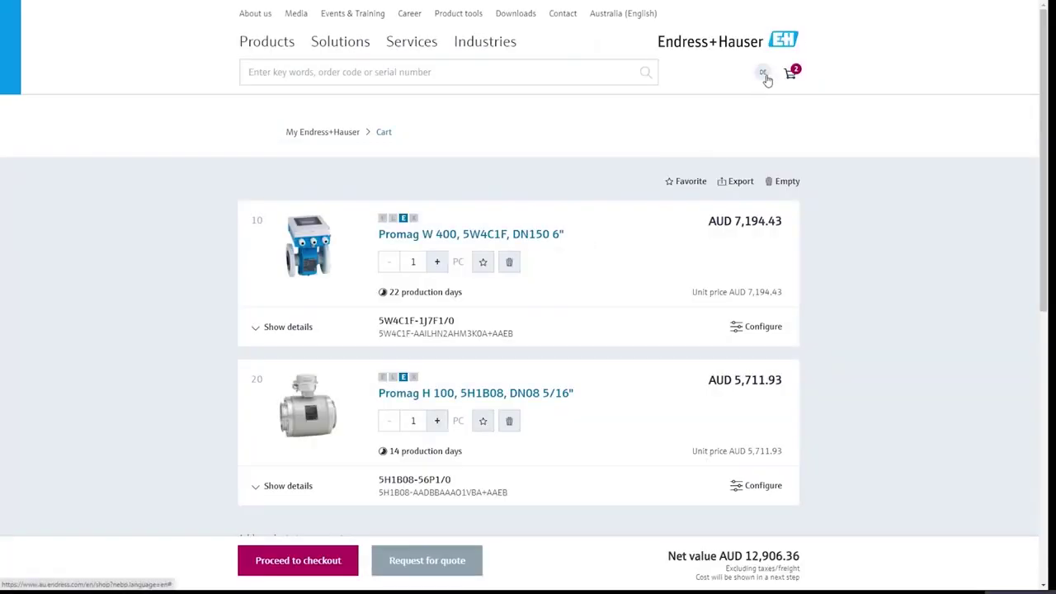
click(764, 75)
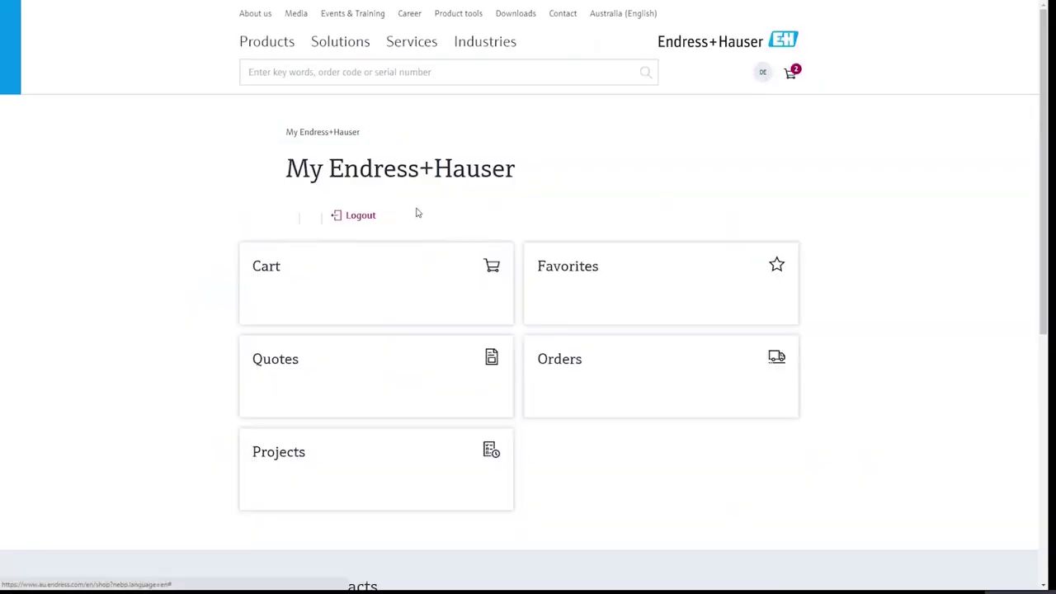
Add all five products from the Liquid Analysis, Panels Free Chlorine_pH favorites list to the cart
click(599, 304)
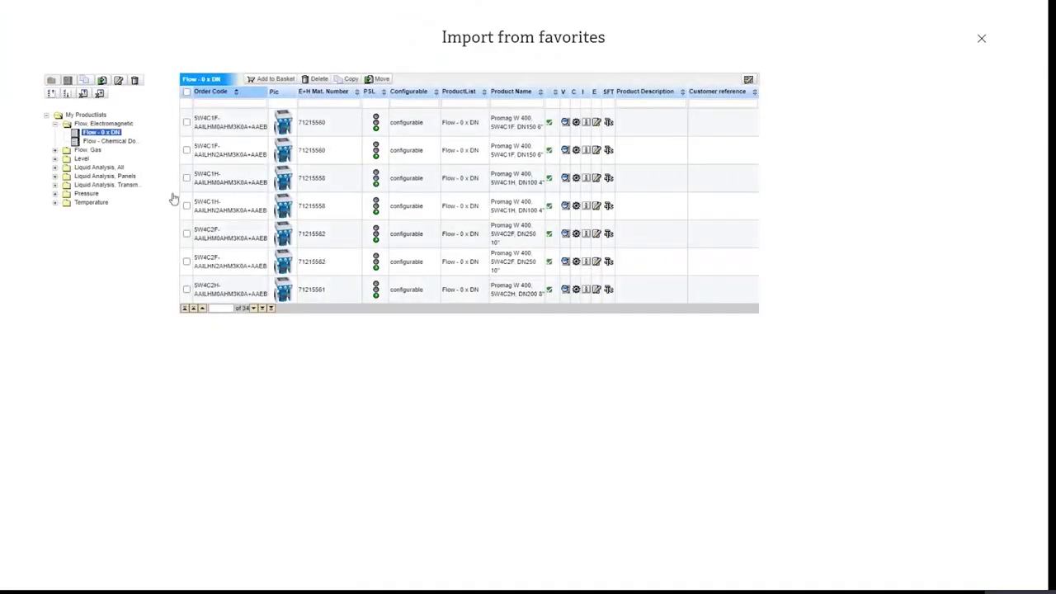
click(55, 177)
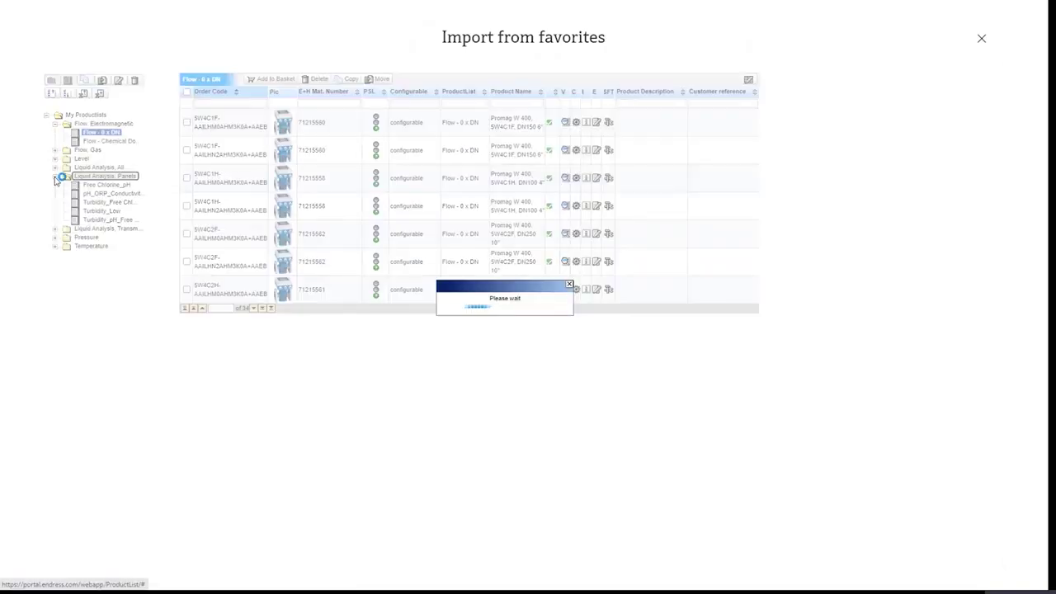
click(106, 185)
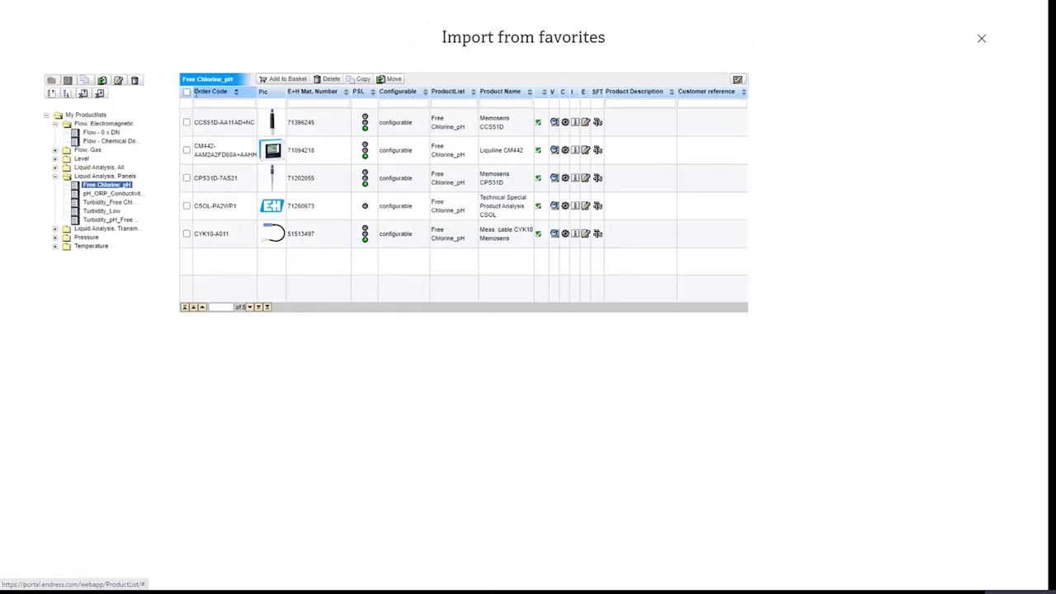
click(187, 92)
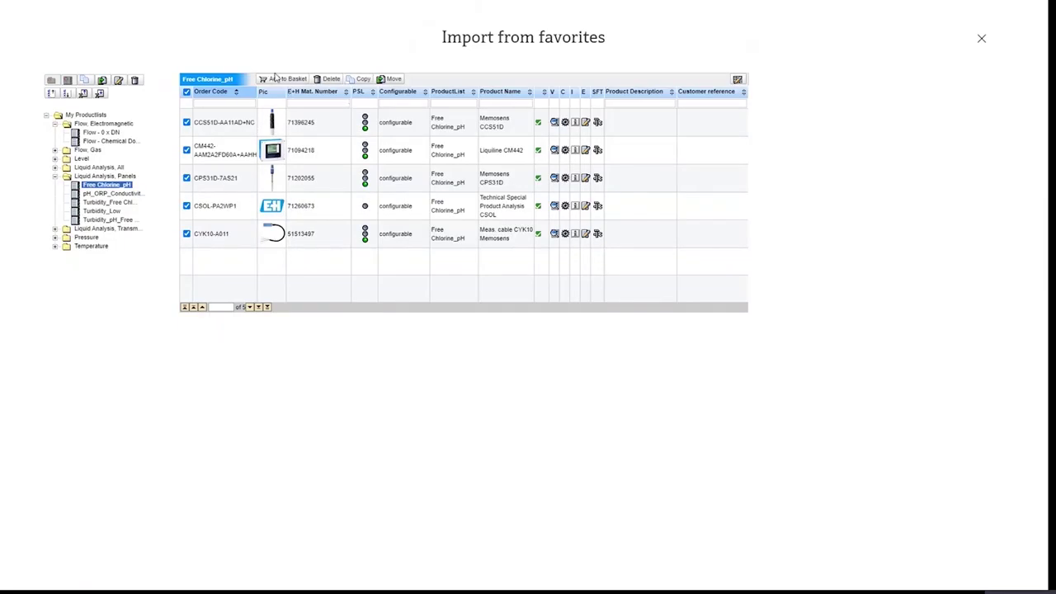
click(274, 80)
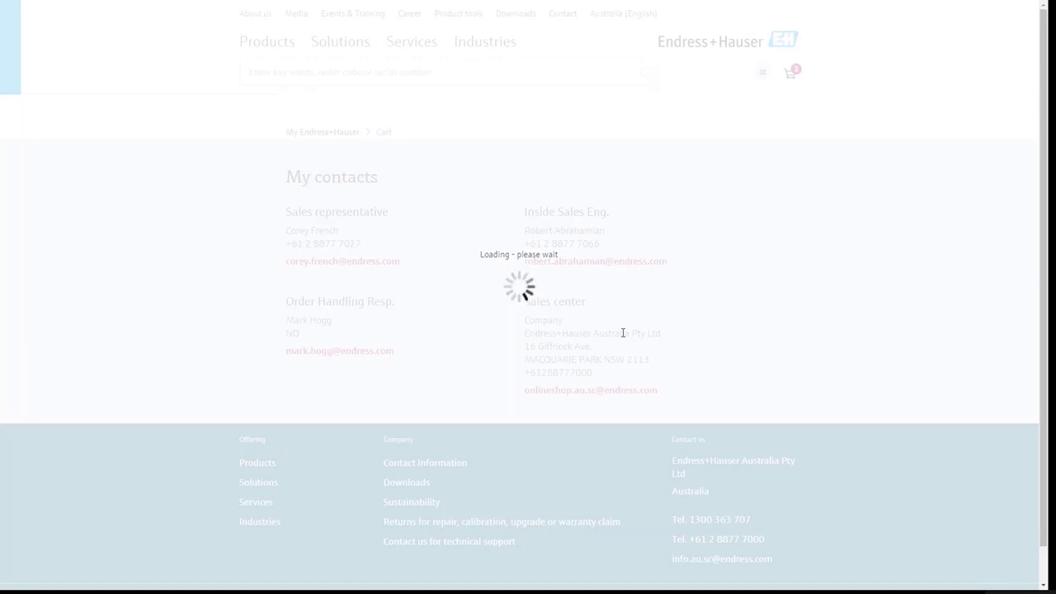
Scroll through the cart to review its eight items, from Promag W 400 to Liquiline CM442
scroll(624, 334, down, 2)
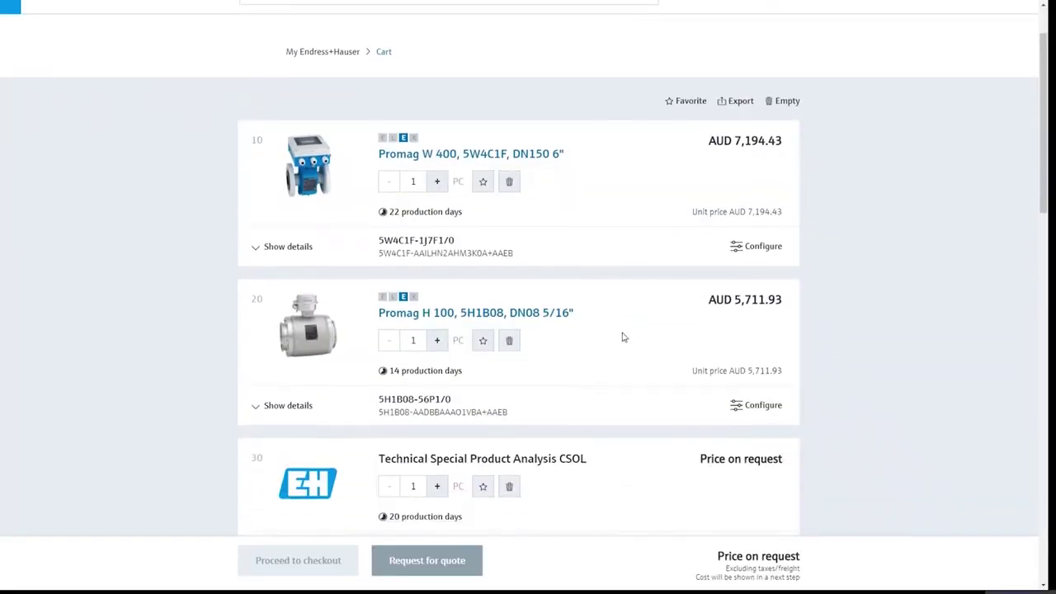
scroll(623, 337, down, 3)
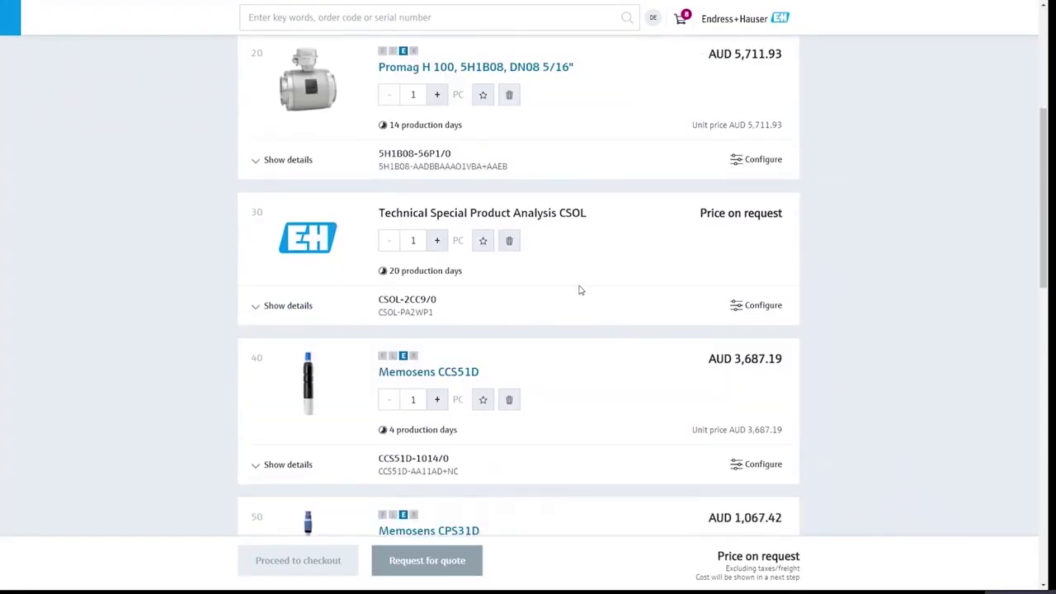
scroll(580, 290, down, 1)
scroll(531, 348, down, 4)
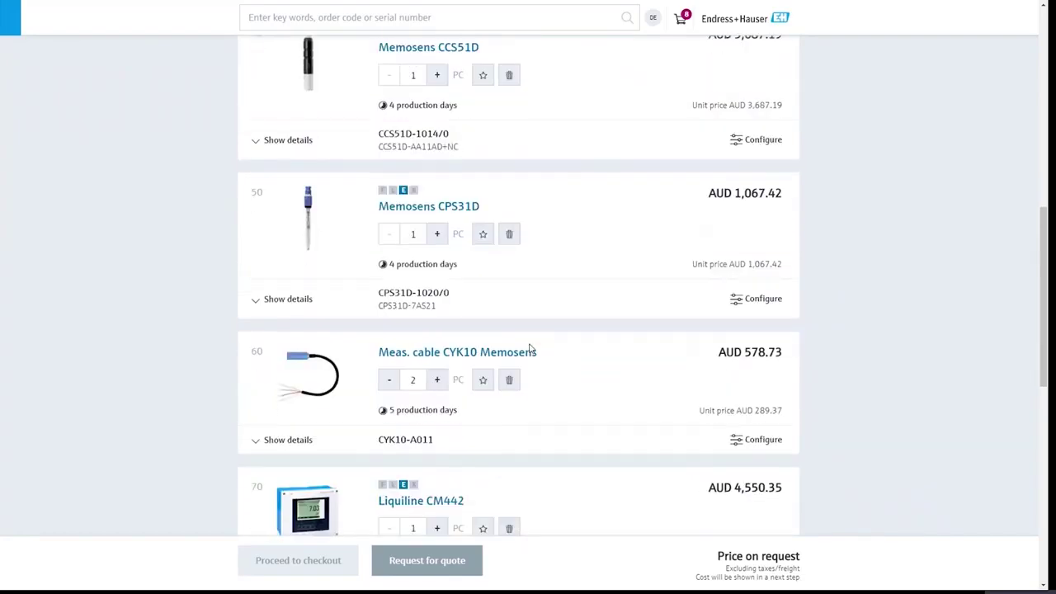
scroll(530, 348, up, 6)
scroll(531, 348, up, 4)
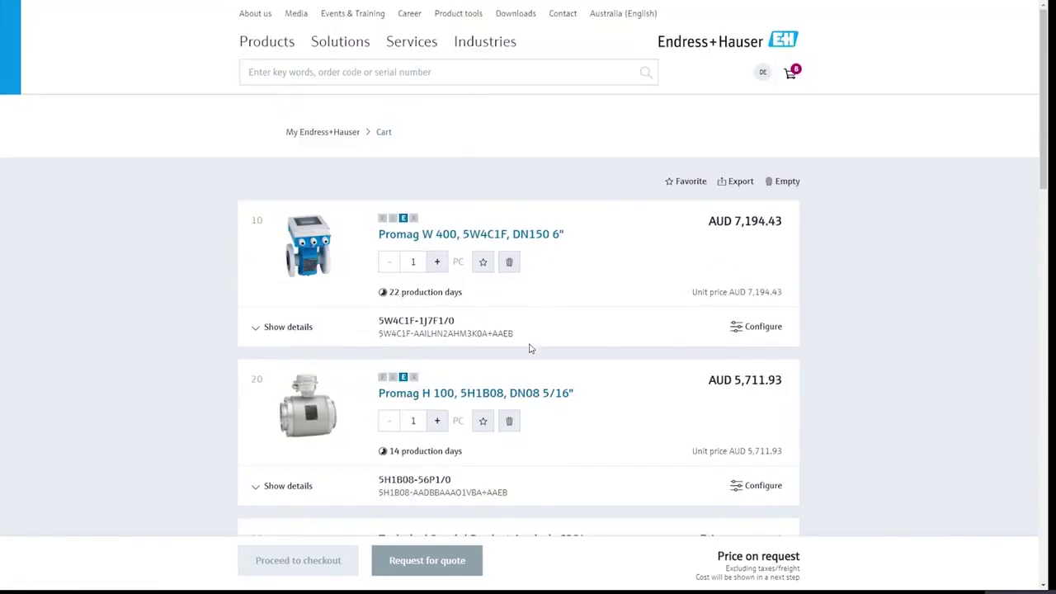
Add the Cerabar PMC51B from the Pressure - Process favorites to the cart and verify it
click(763, 72)
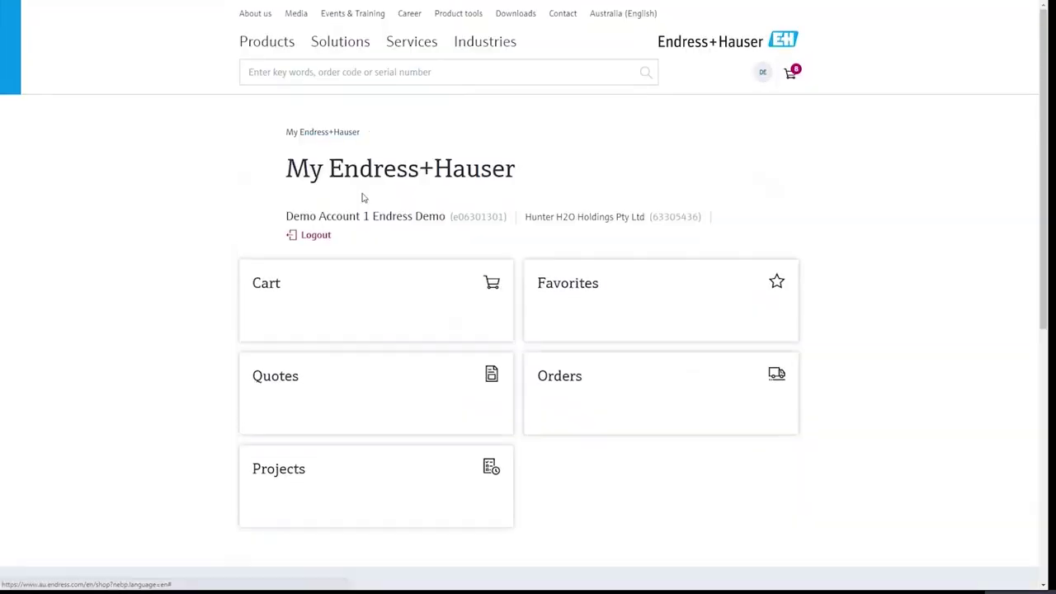
click(580, 285)
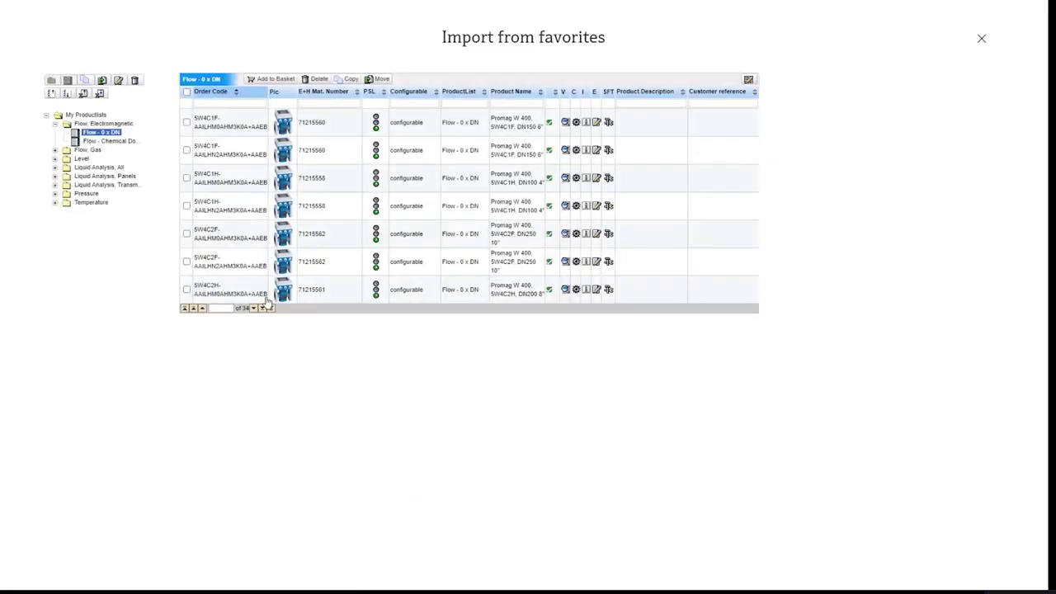
click(56, 195)
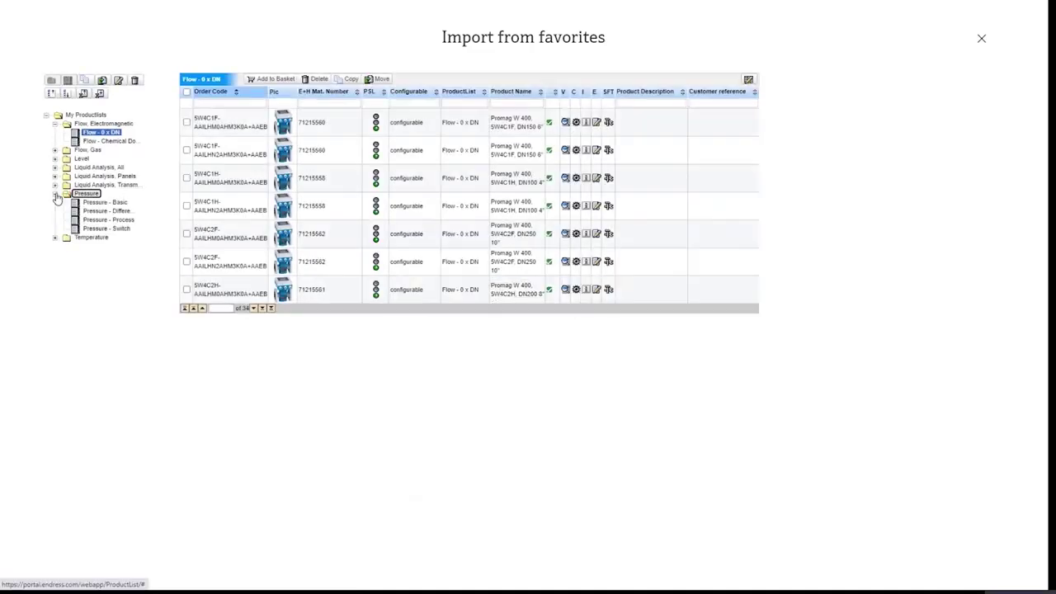
click(97, 220)
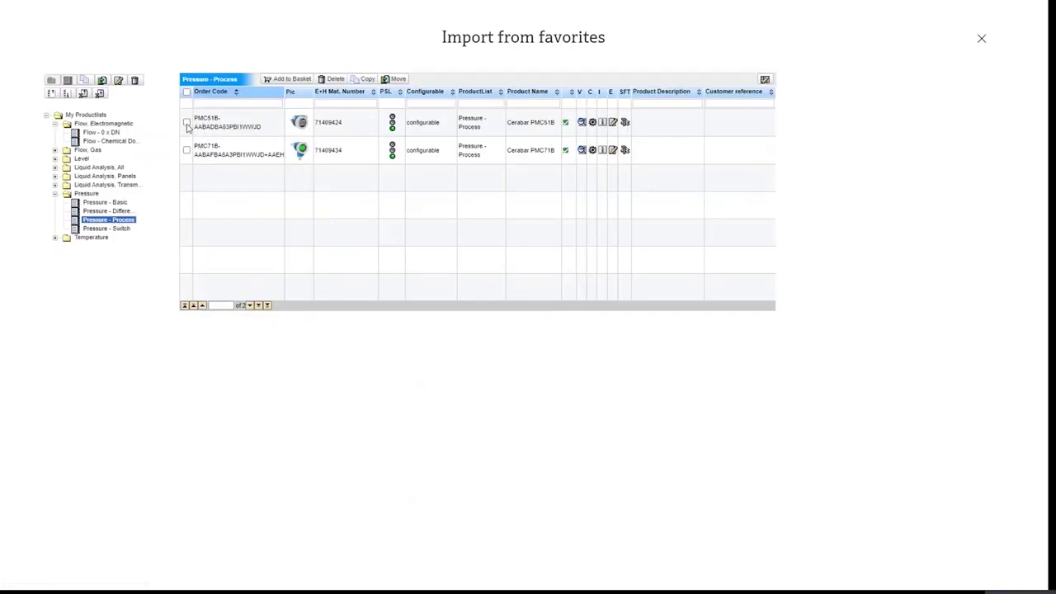
click(186, 123)
click(293, 79)
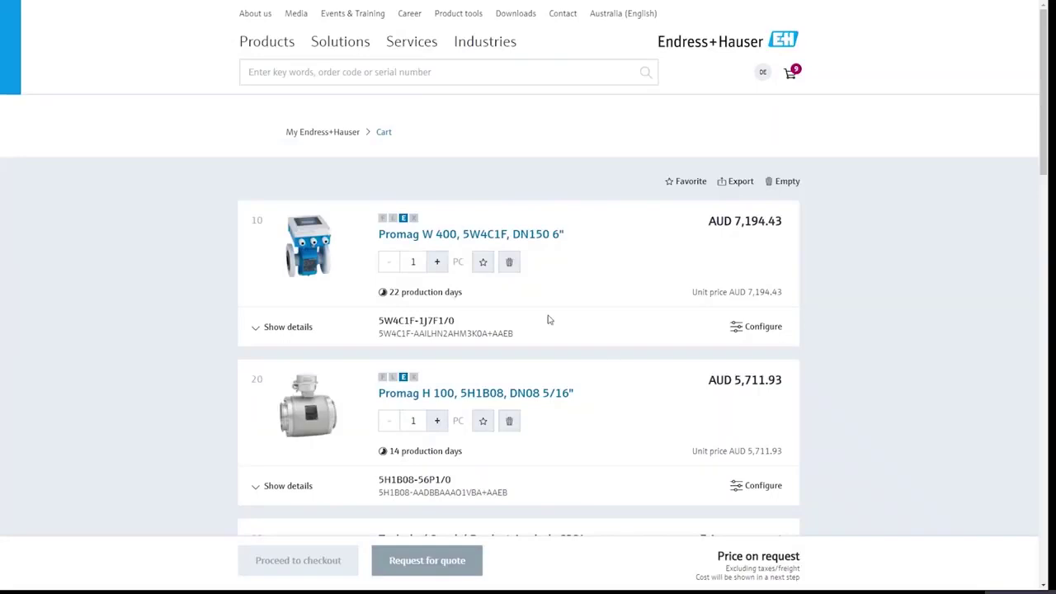
scroll(548, 319, down, 8)
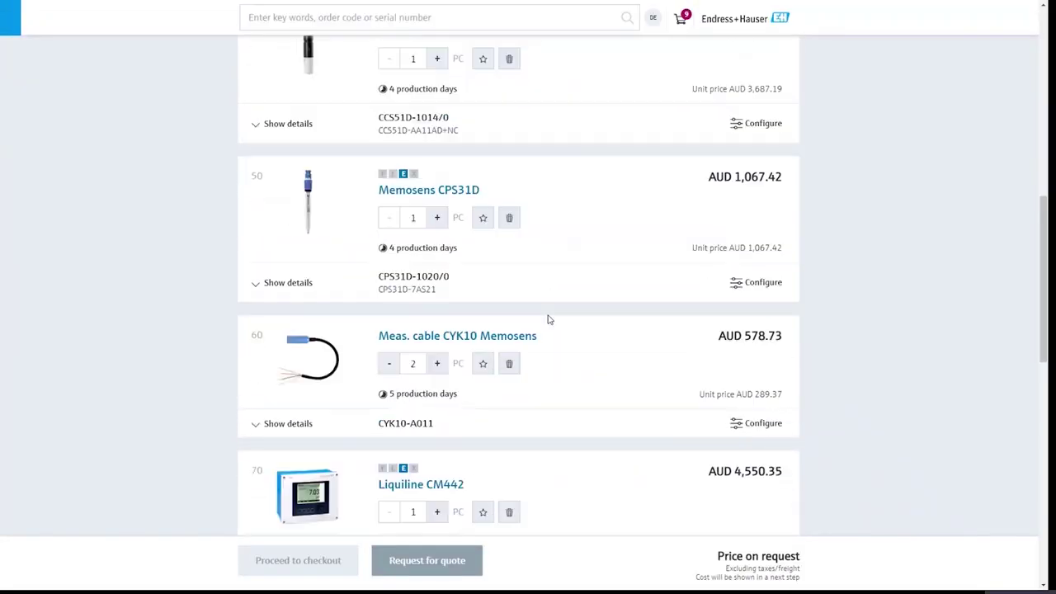
scroll(548, 319, down, 5)
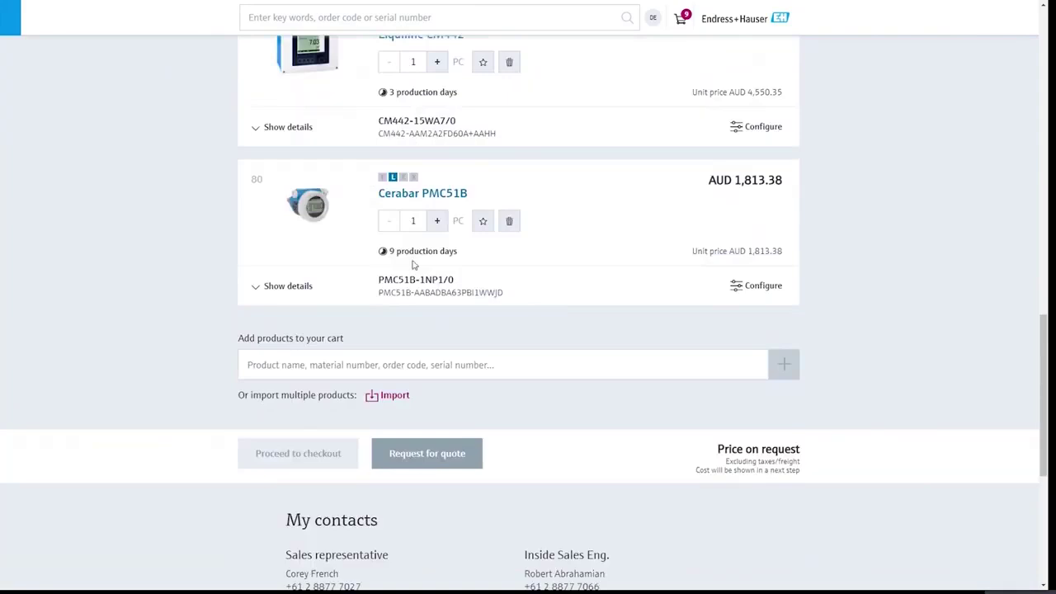
Reconfigure the Cerabar PMC51B with the G1/2 EN837 PVDF process connection (WBE), now AUD 2,309.54
click(759, 286)
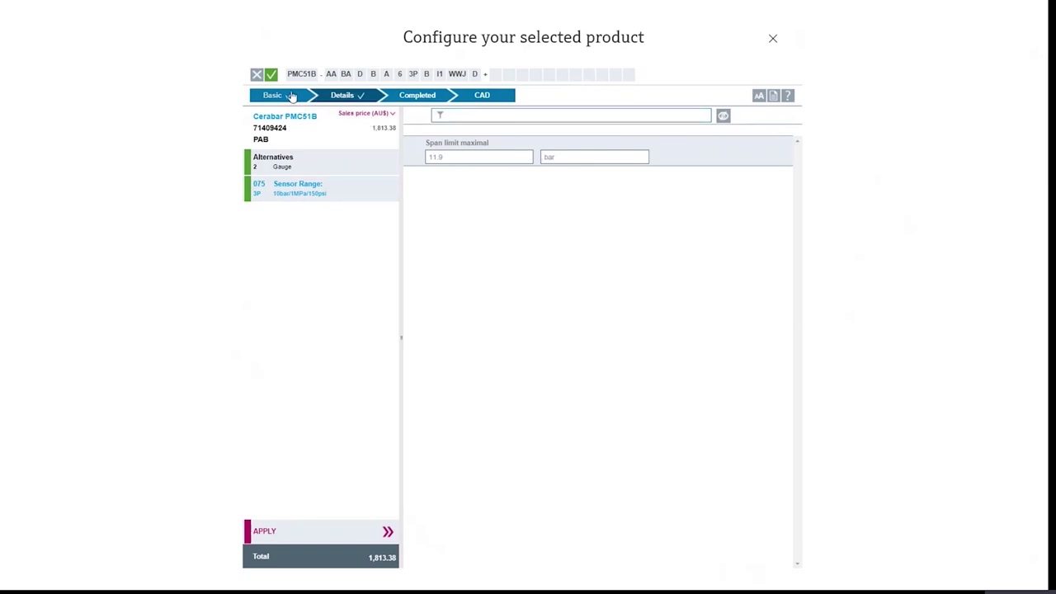
click(291, 97)
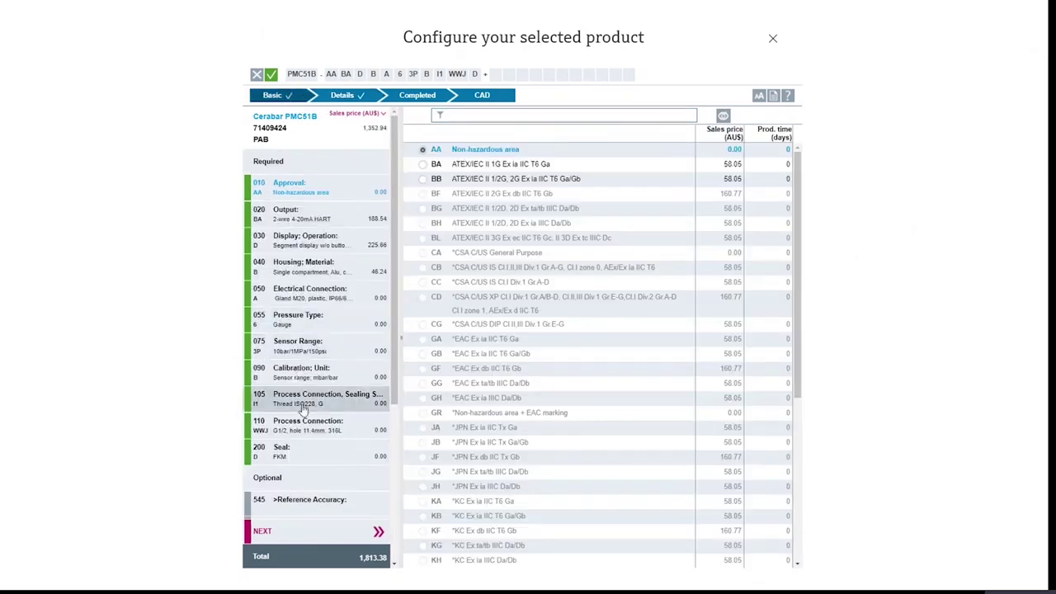
scroll(303, 408, down, 2)
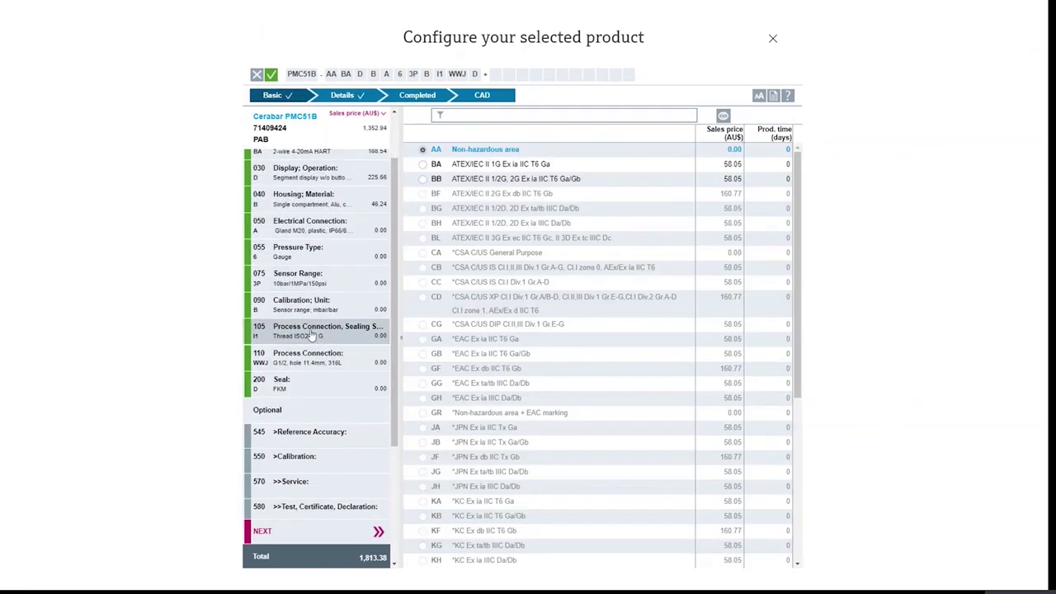
click(322, 360)
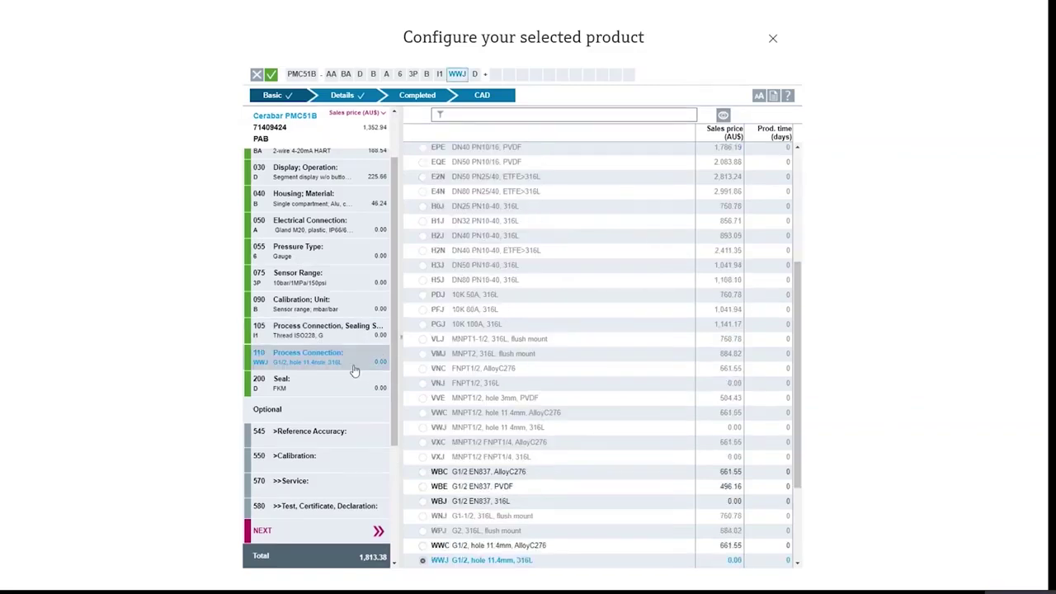
scroll(512, 431, down, 3)
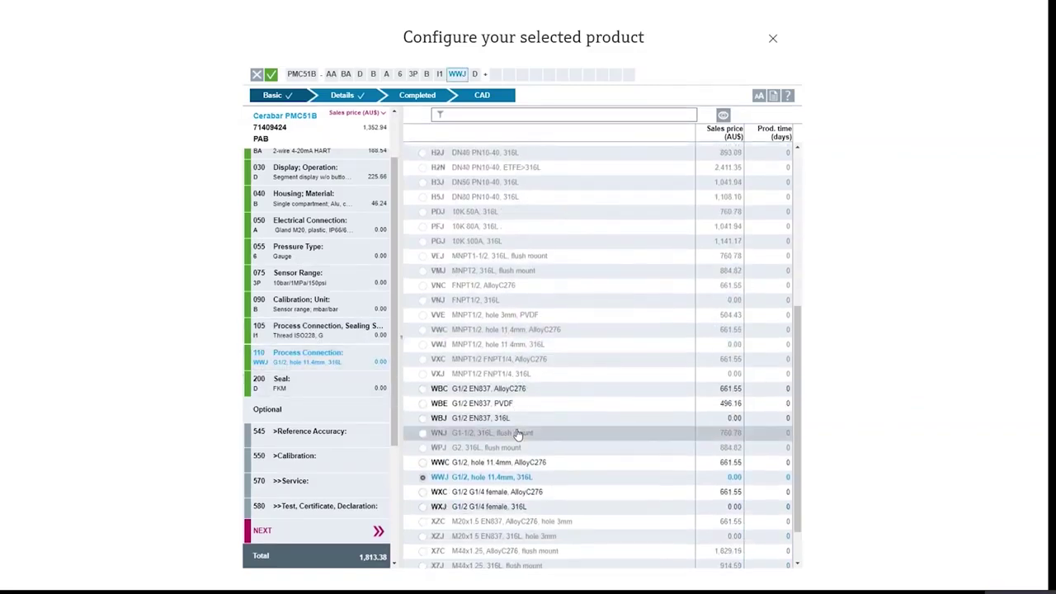
scroll(518, 434, down, 1)
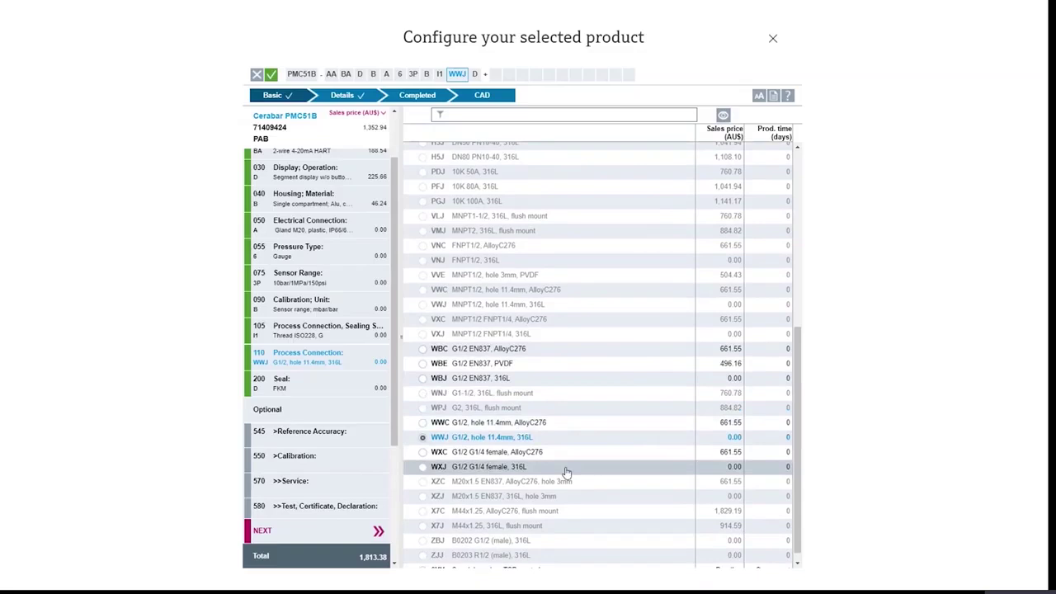
scroll(572, 483, down, 1)
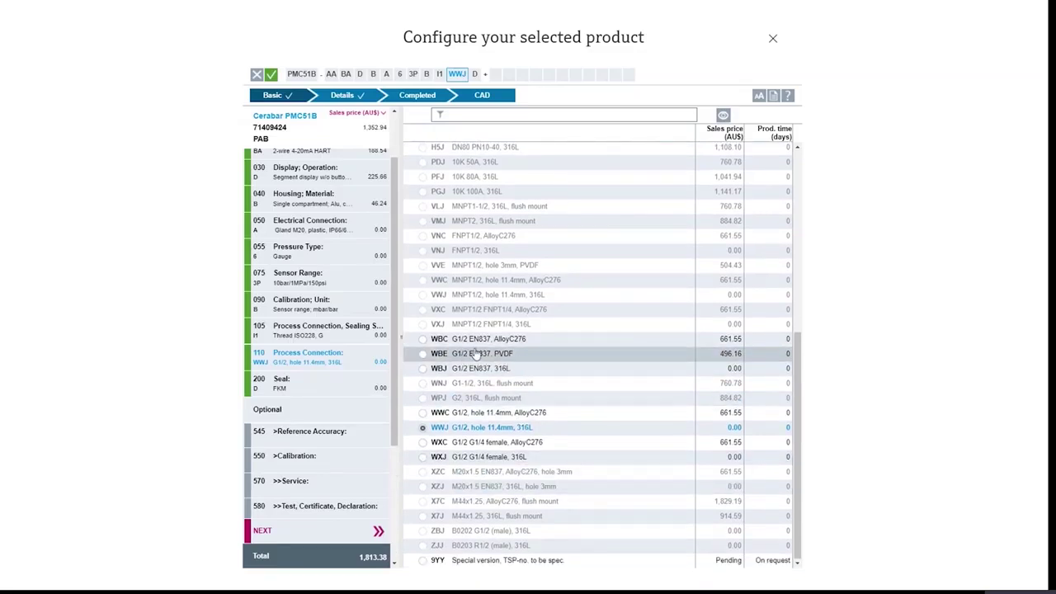
click(528, 362)
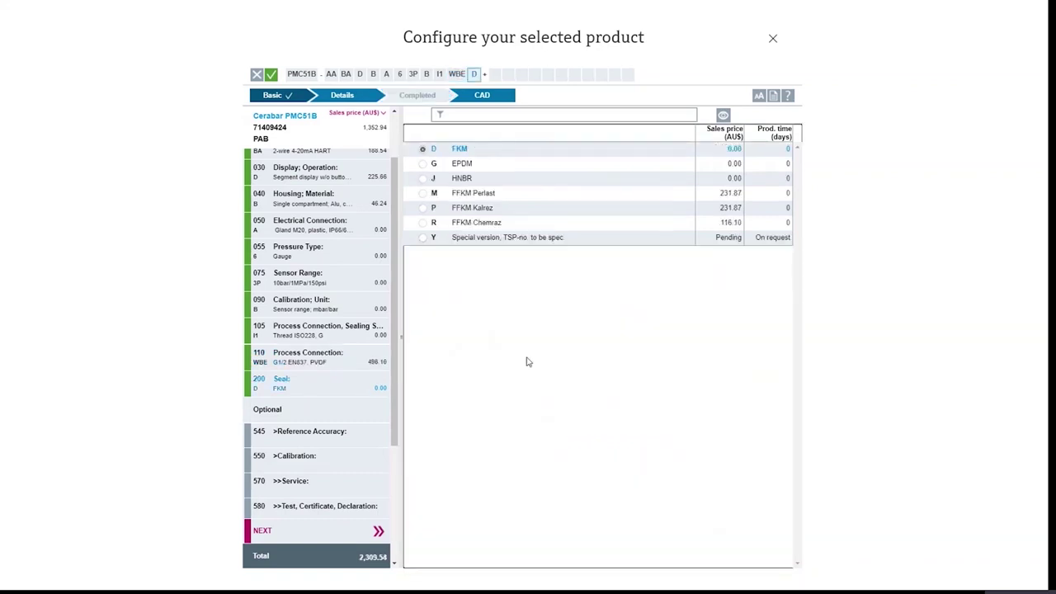
click(349, 526)
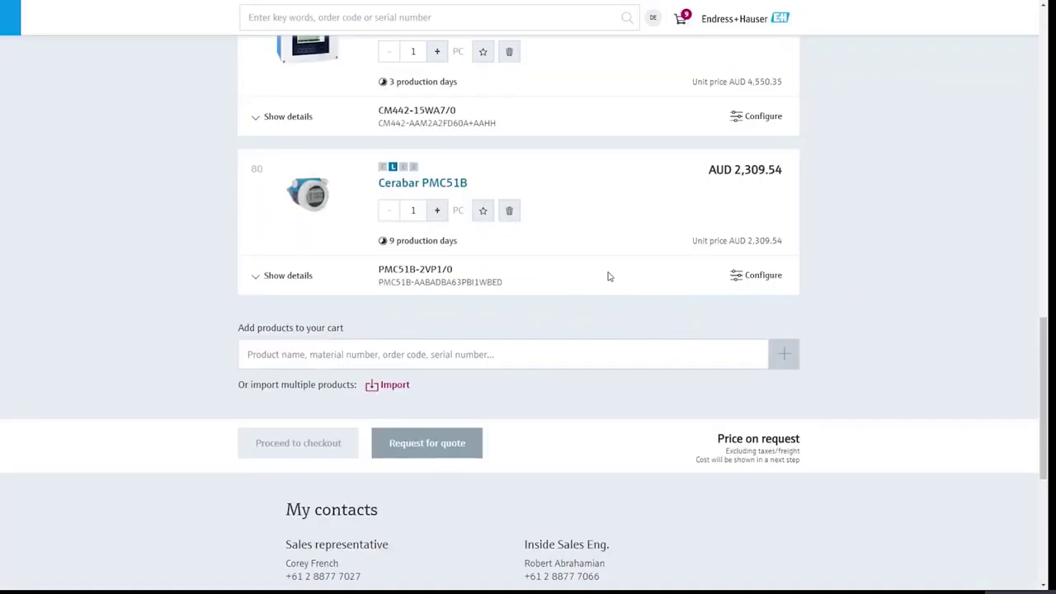
Export the cart in XLS format and open the downloaded spreadsheet file
scroll(608, 276, up, 8)
scroll(608, 276, up, 6)
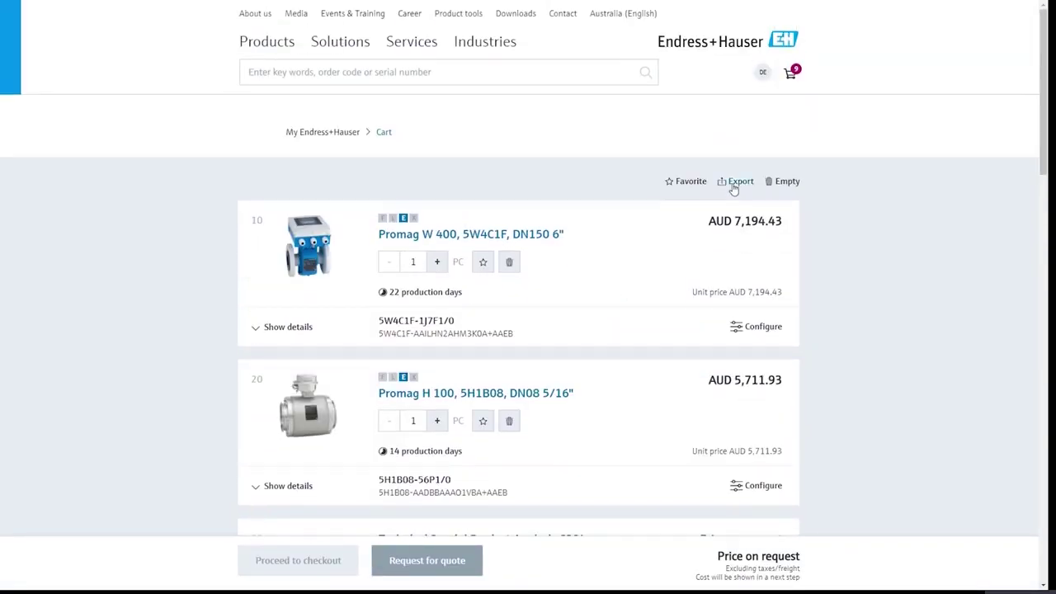
click(733, 183)
click(520, 310)
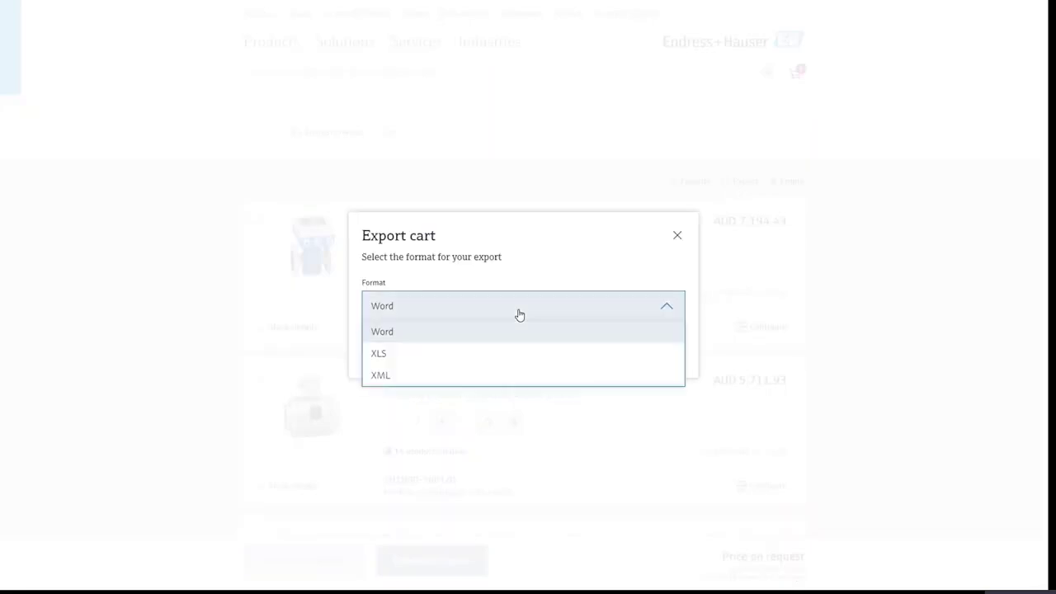
click(470, 353)
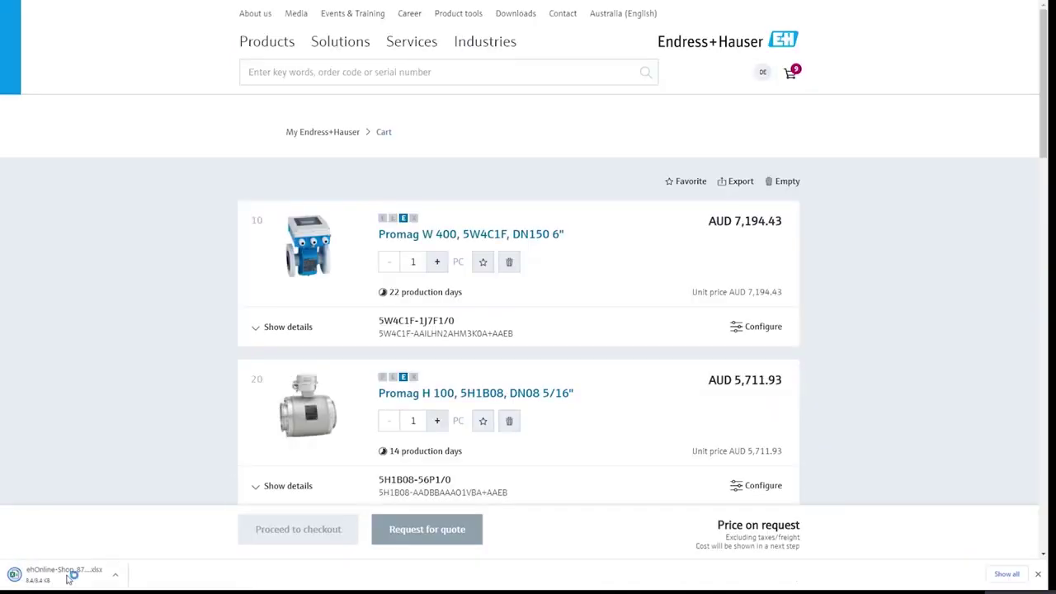
click(47, 579)
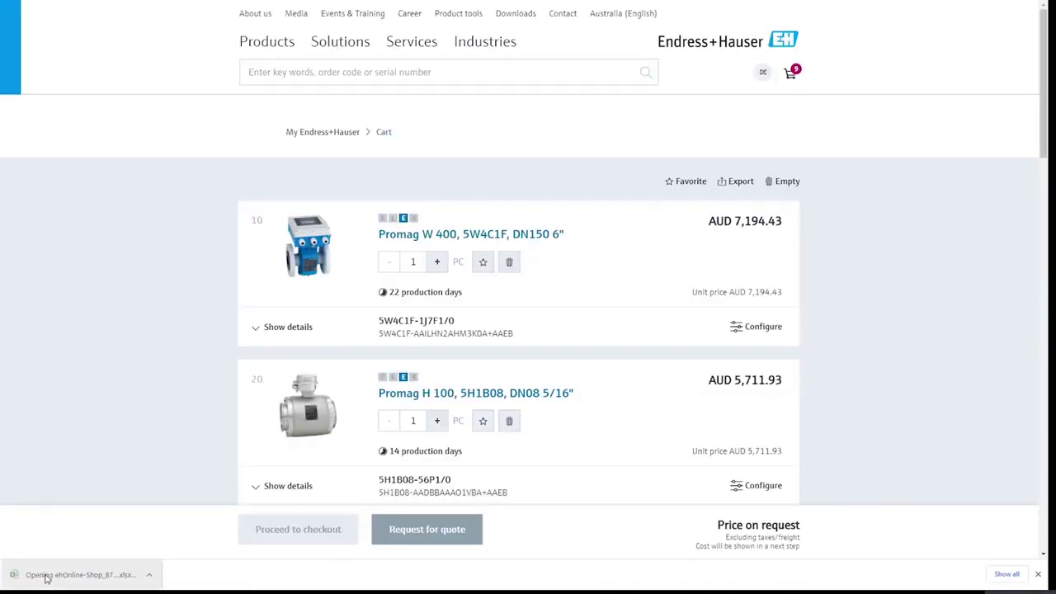